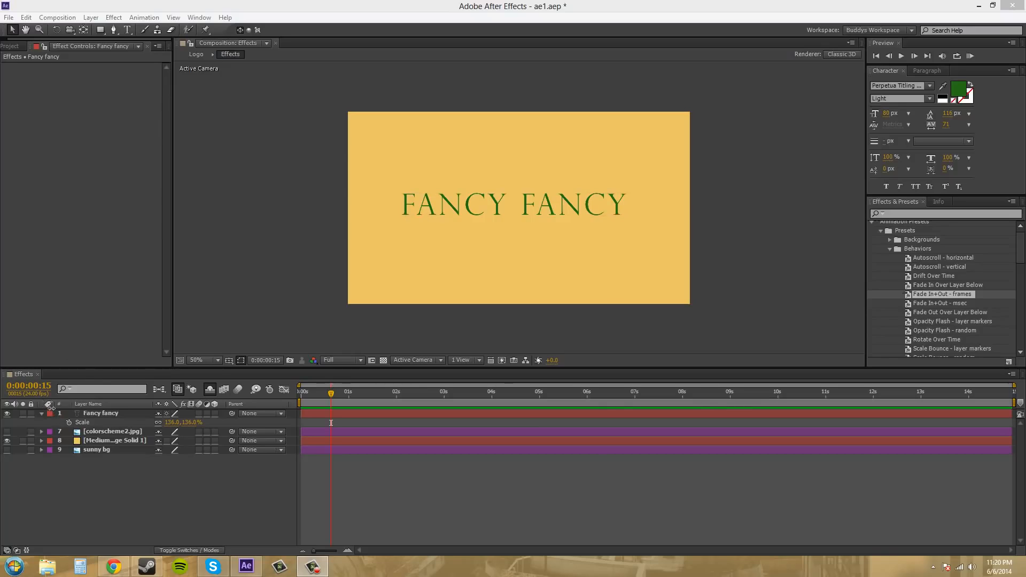
# Collapse the Fancy fancy layer's properties in the timeline.
pyautogui.click(42, 414)
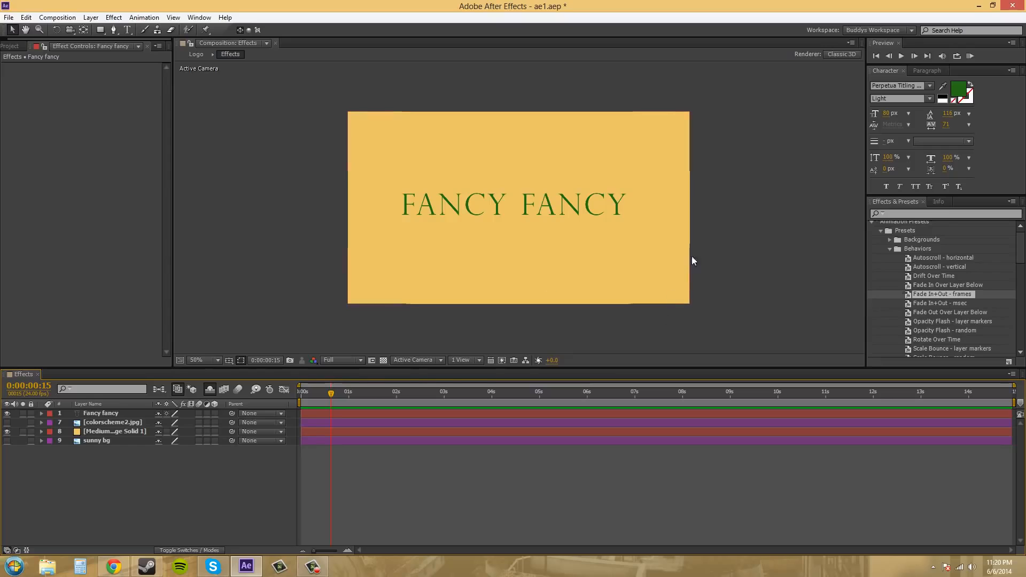
pyautogui.click(67, 167)
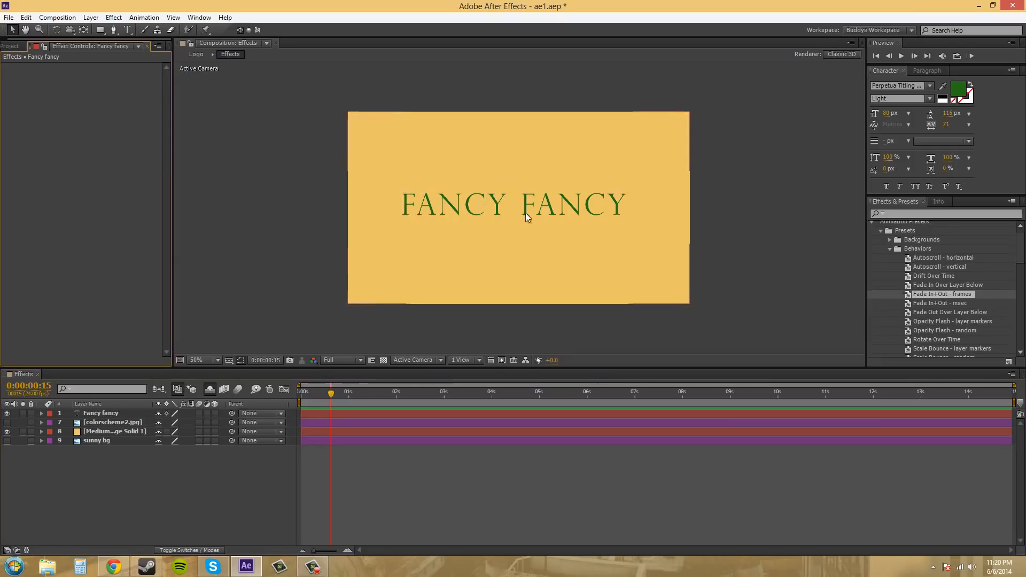
pyautogui.click(742, 263)
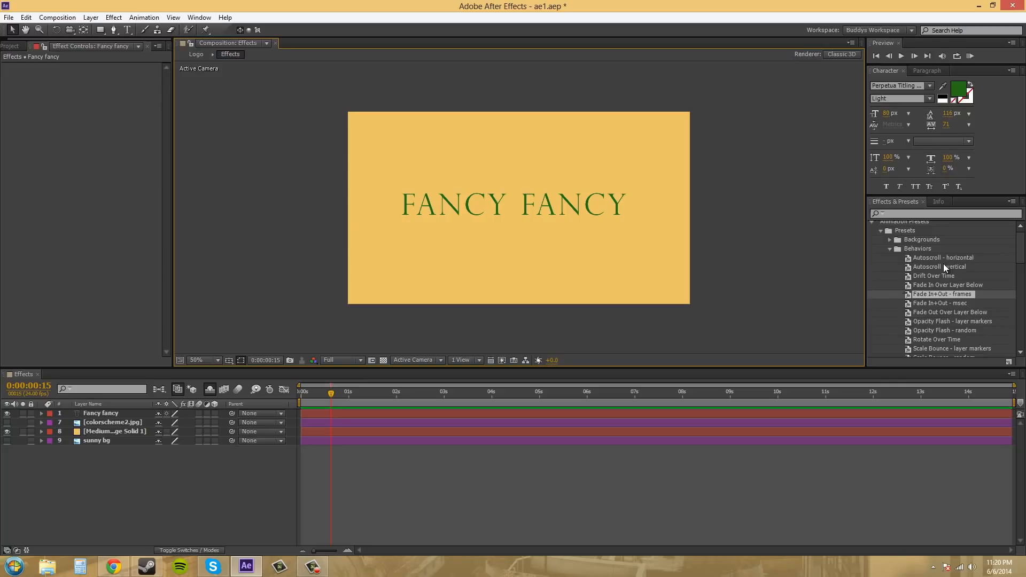
# Examine the effect categories and the animation presets in the Behaviors folder, from Autoscroll to Wigglerama.
pyautogui.click(898, 250)
pyautogui.click(889, 252)
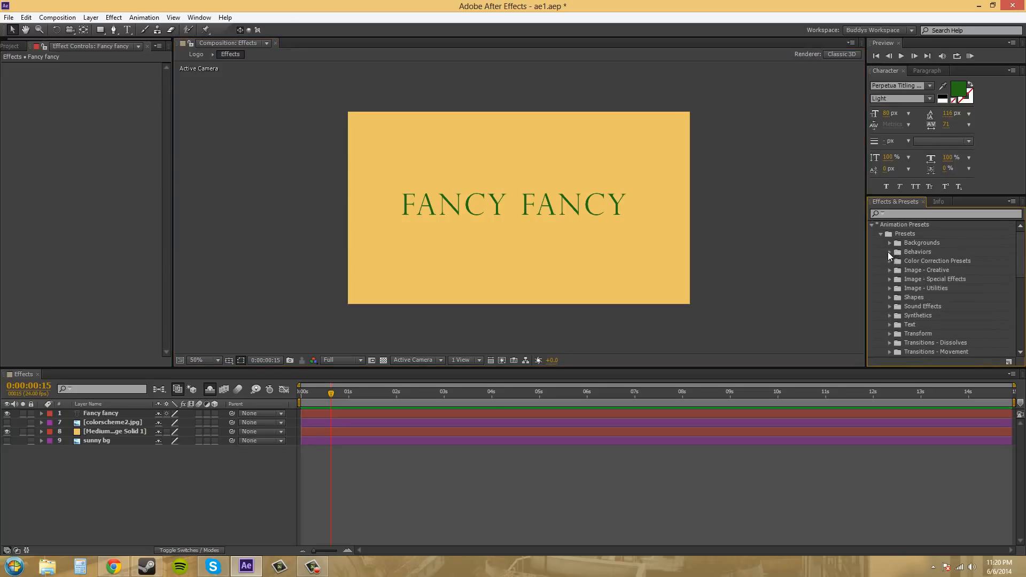
pyautogui.click(871, 223)
pyautogui.click(871, 223)
pyautogui.click(880, 234)
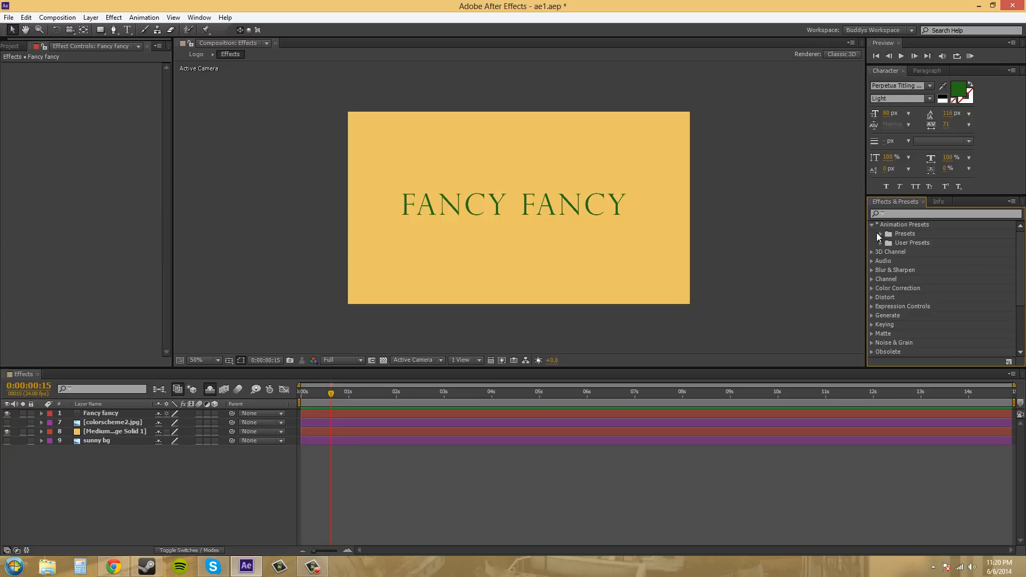
pyautogui.click(879, 233)
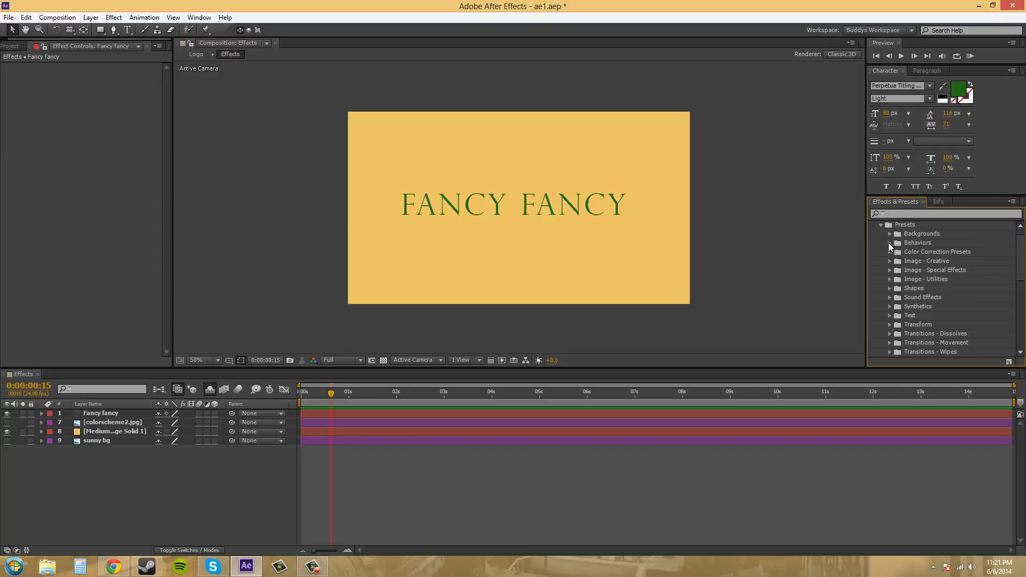
pyautogui.click(889, 243)
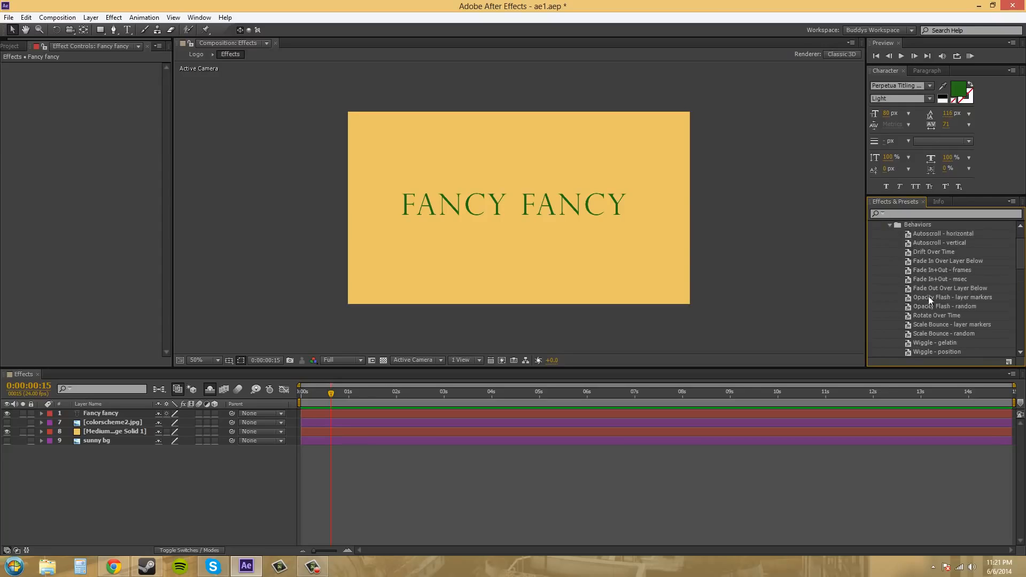
pyautogui.scroll(-2, 938, 284)
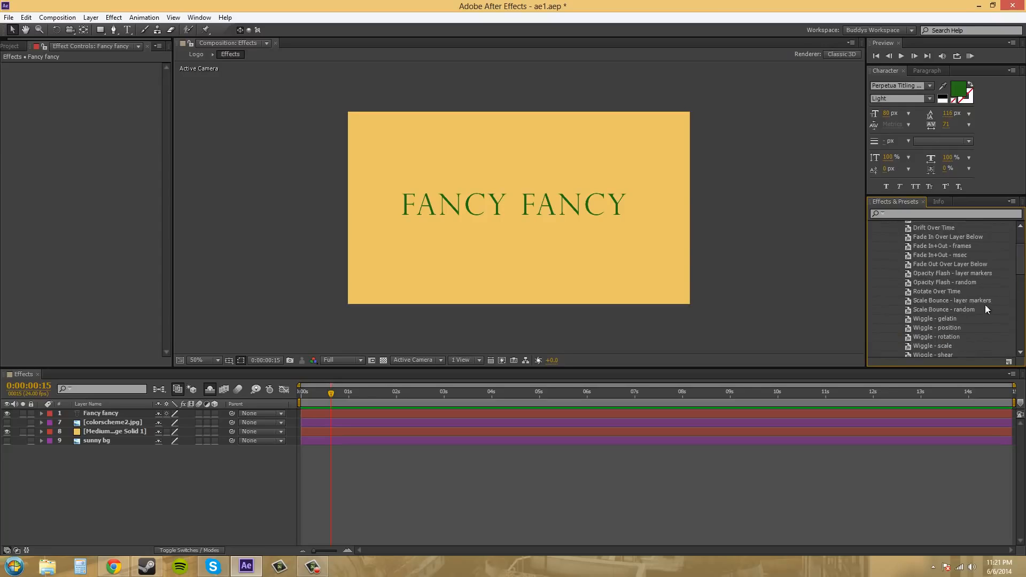
pyautogui.scroll(-2, 976, 326)
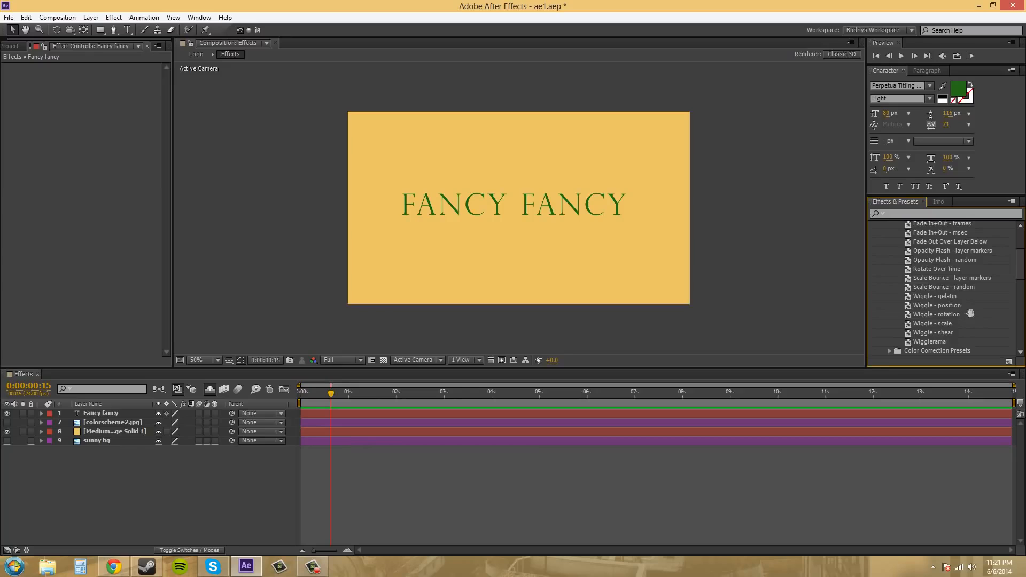
pyautogui.scroll(3, 949, 318)
pyautogui.scroll(3, 989, 263)
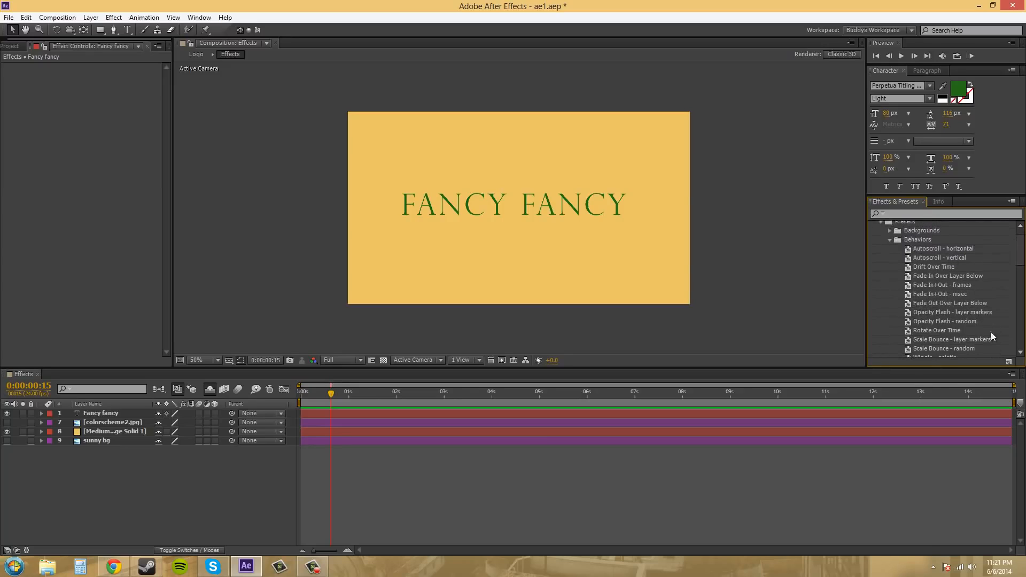
pyautogui.scroll(-3, 994, 293)
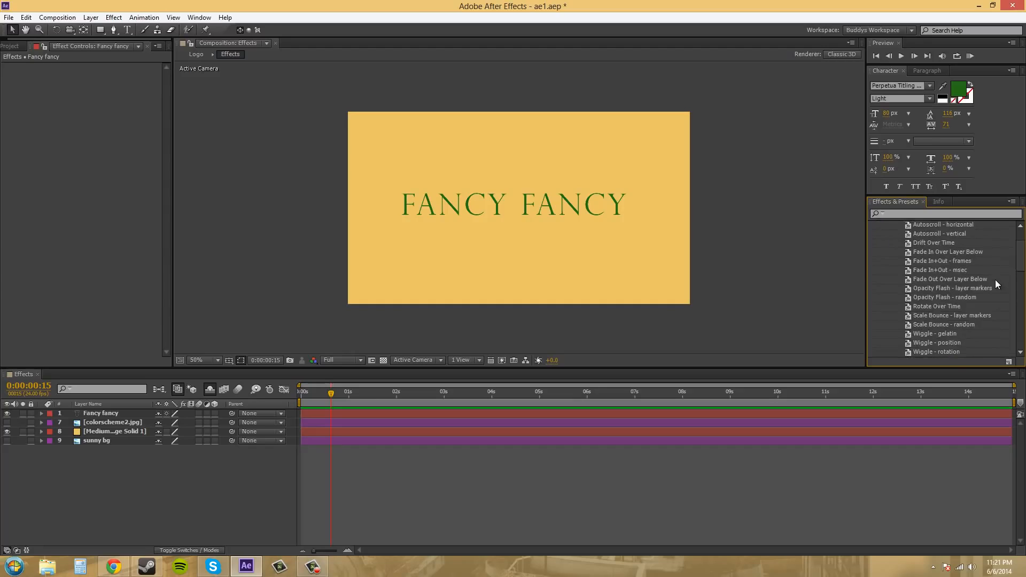
pyautogui.scroll(3, 993, 282)
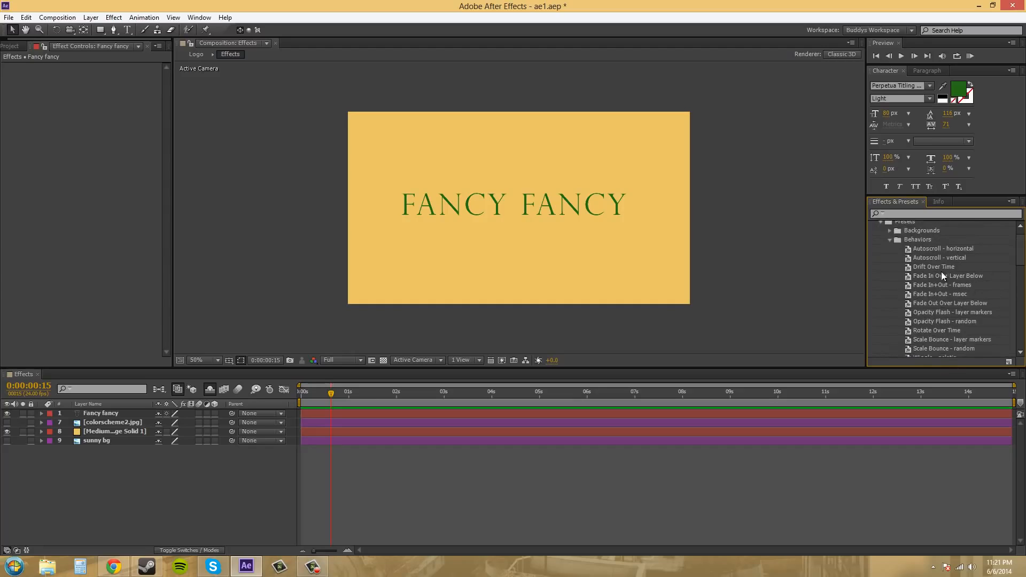
# Apply the Fade In+Out - frames preset to the FANCY FANCY text and scrub the timeline to 0:00:14:21 to preview it.
pyautogui.click(954, 287)
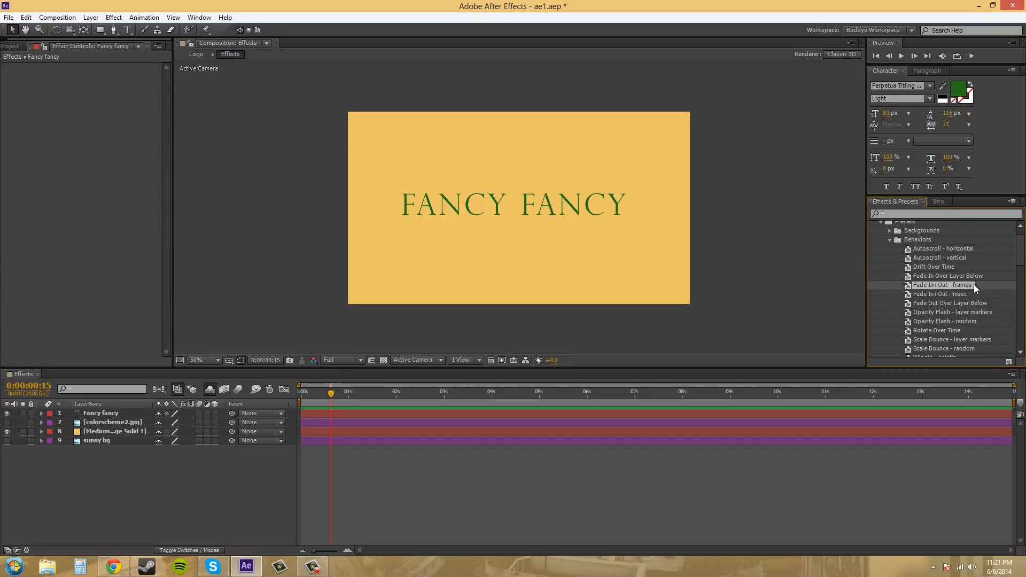
pyautogui.moveTo(948, 286); pyautogui.dragTo(530, 205)
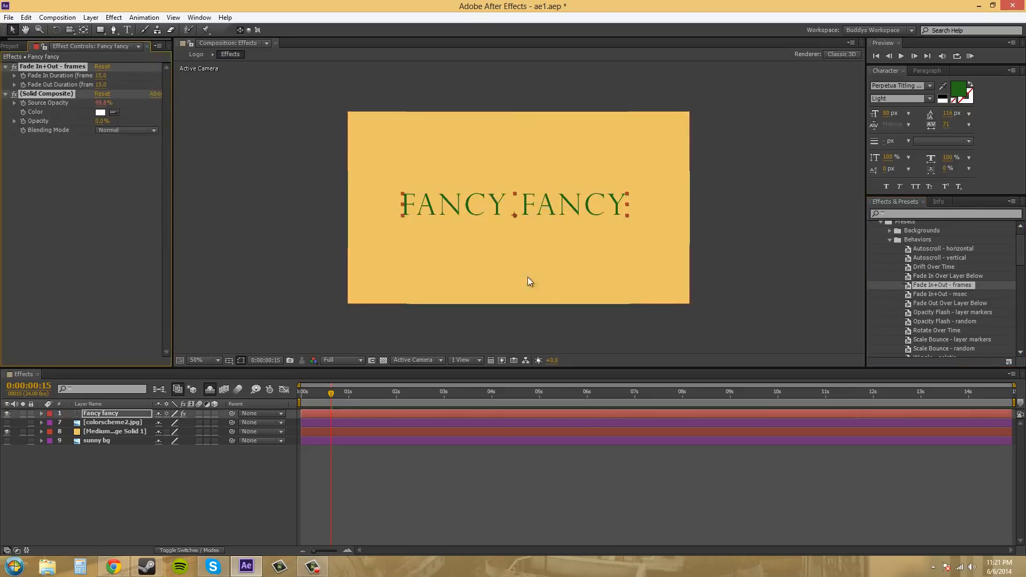
pyautogui.moveTo(331, 394); pyautogui.dragTo(1024, 408)
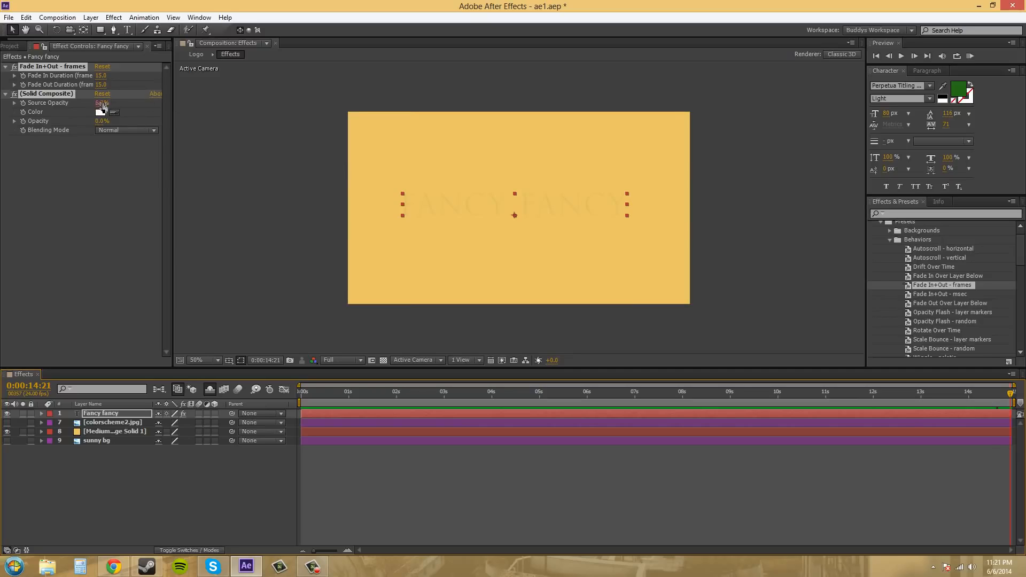
# Reveal the Fancy fancy layer's modified properties and examine the full expression driving Source Opacity.
pyautogui.moveTo(102, 103); pyautogui.dragTo(42, 112)
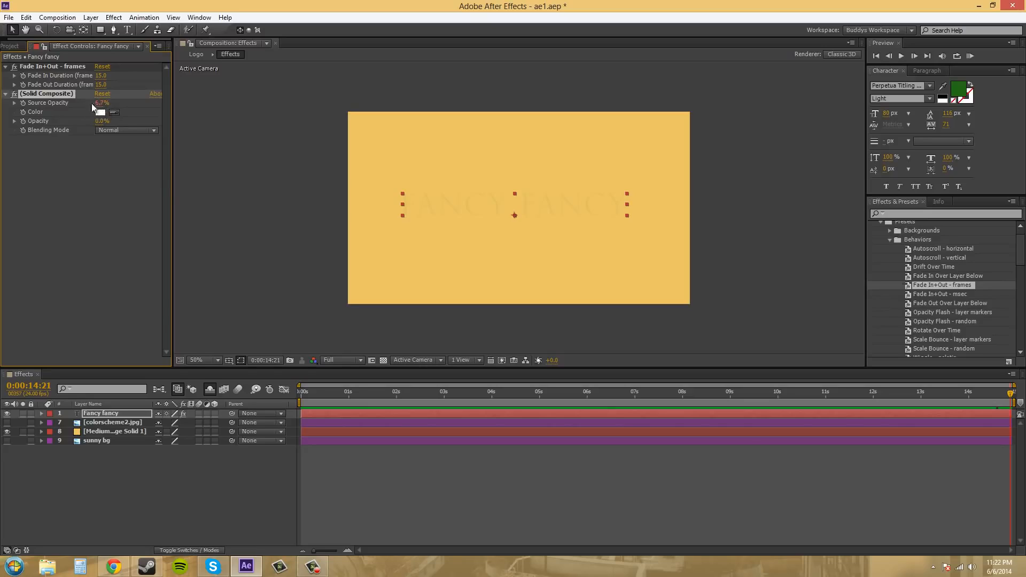
pyautogui.click(102, 425)
pyautogui.click(107, 416)
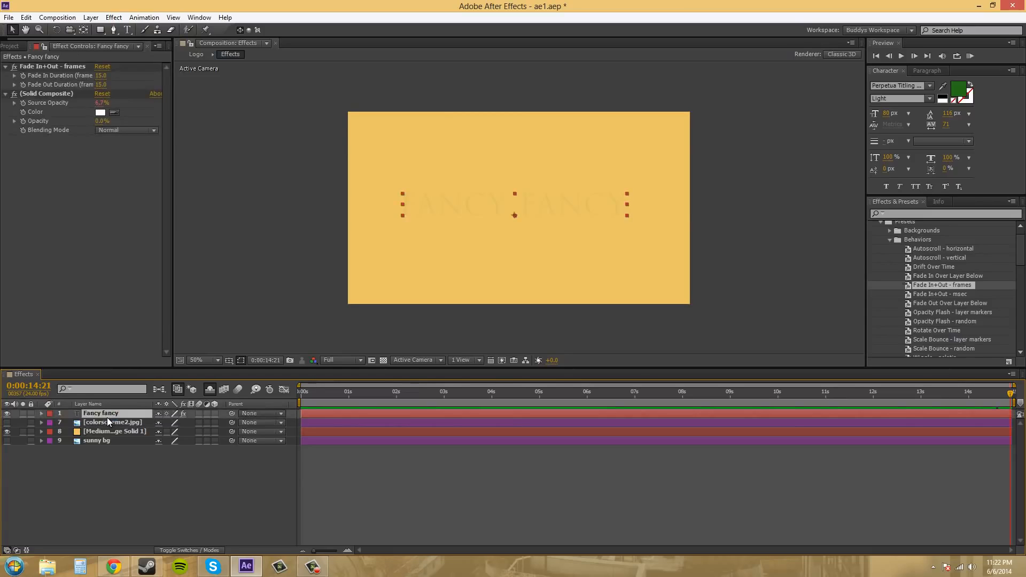
pyautogui.press('u')
pyautogui.press('u')
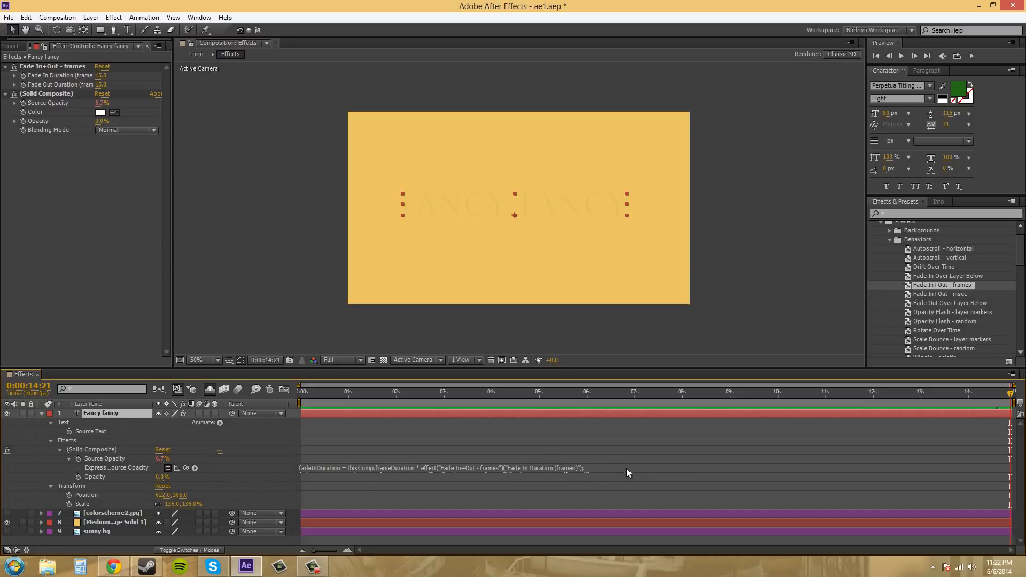
pyautogui.moveTo(643, 473); pyautogui.dragTo(645, 503)
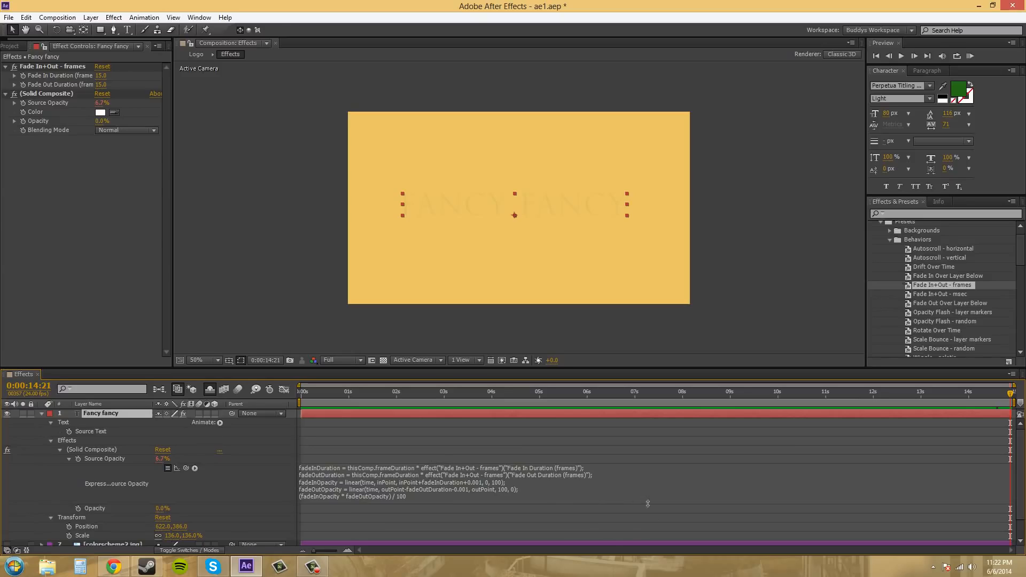
pyautogui.moveTo(647, 503); pyautogui.dragTo(647, 475)
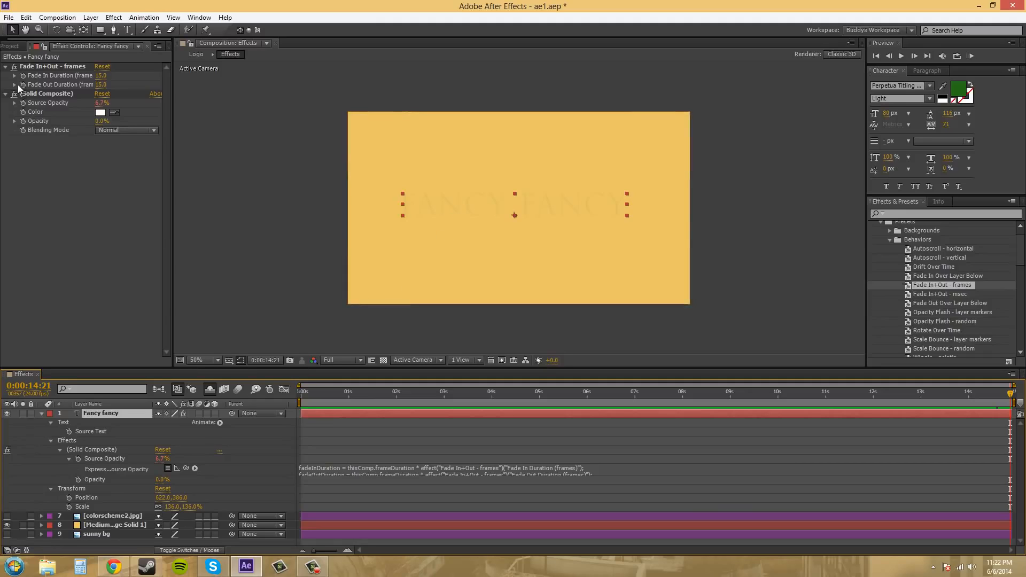
# Set both the Fade In Duration and the Fade Out Duration of the Fade In+Out effect to 50 frames.
pyautogui.click(45, 66)
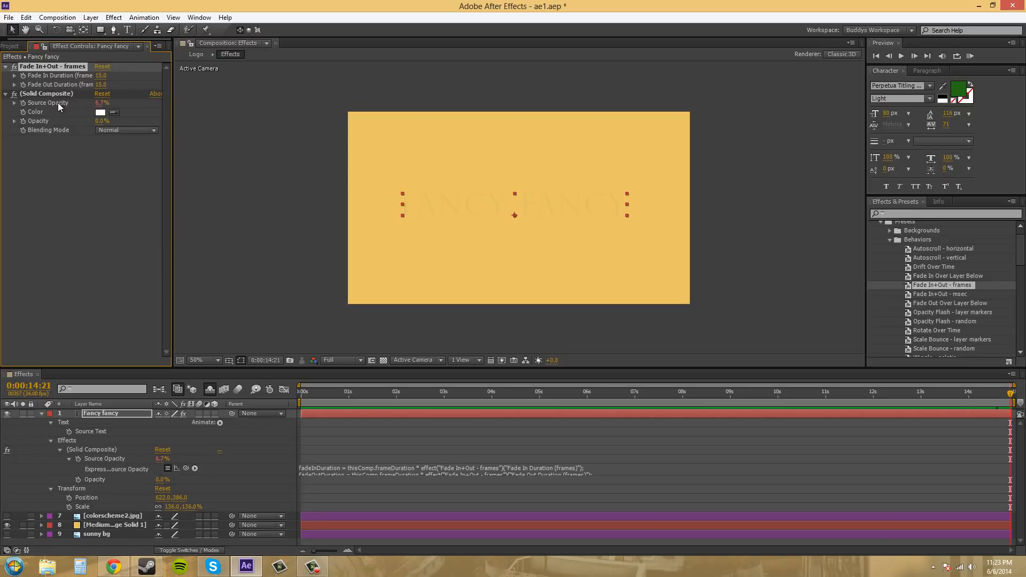
pyautogui.click(101, 76)
pyautogui.write('50')
pyautogui.click(97, 174)
pyautogui.click(101, 84)
pyautogui.write('50')
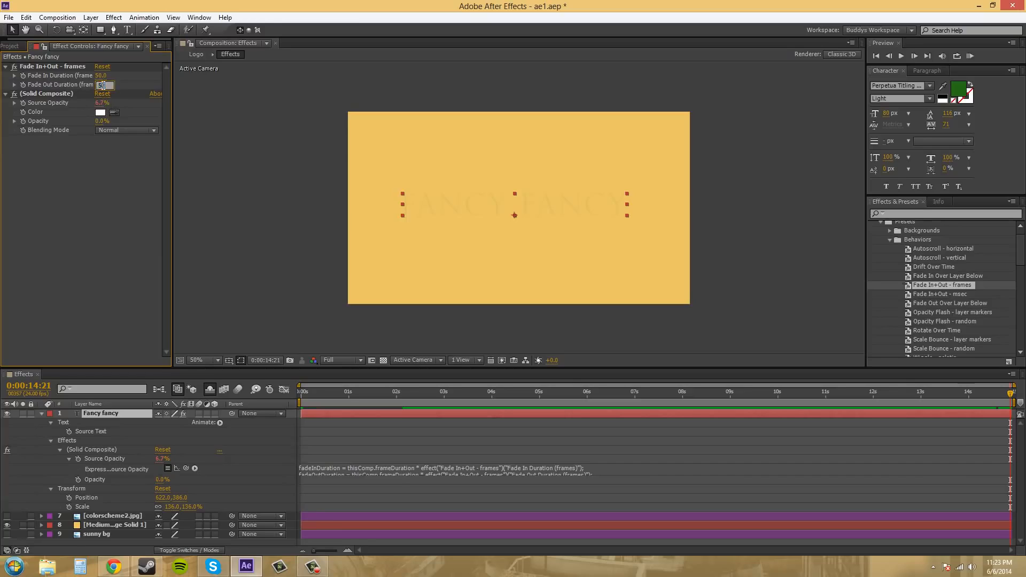
pyautogui.click(84, 216)
# Scrub through the whole timeline to preview the fades, return to the first frame and collapse the Fancy fancy layer.
pyautogui.moveTo(1010, 393); pyautogui.dragTo(366, 394)
pyautogui.moveTo(325, 441); pyautogui.dragTo(1009, 436)
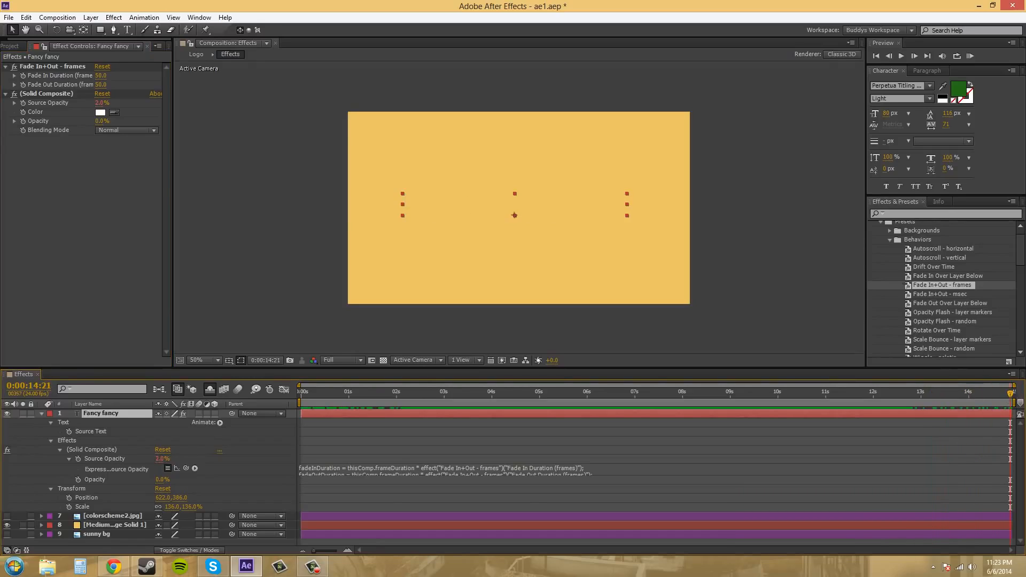
pyautogui.moveTo(1010, 387); pyautogui.dragTo(230, 379)
pyautogui.click(42, 414)
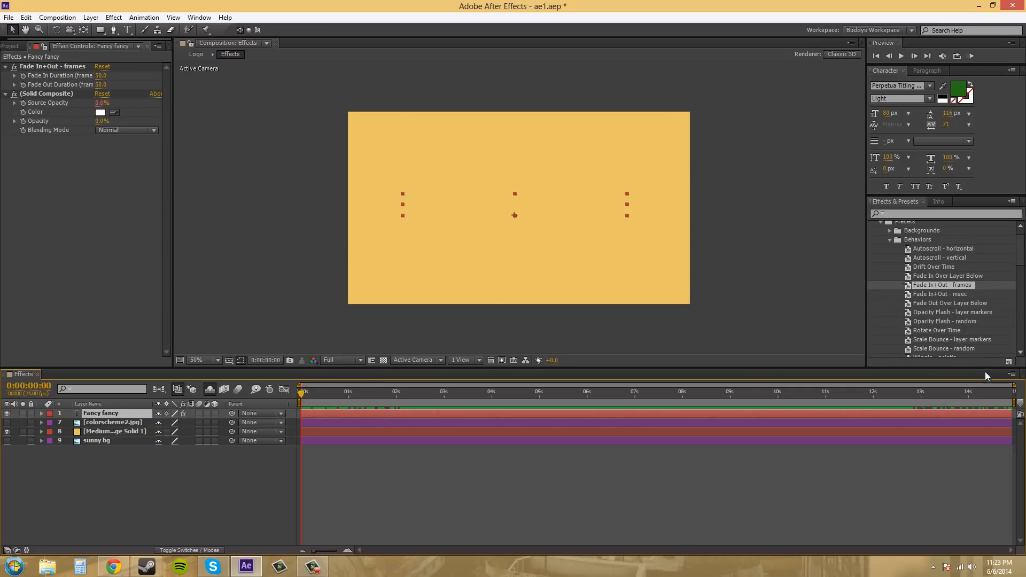
# Apply the Wiggle - scale behavior preset to the Fancy fancy layer and scrub the timeline to preview the wiggle.
pyautogui.click(937, 303)
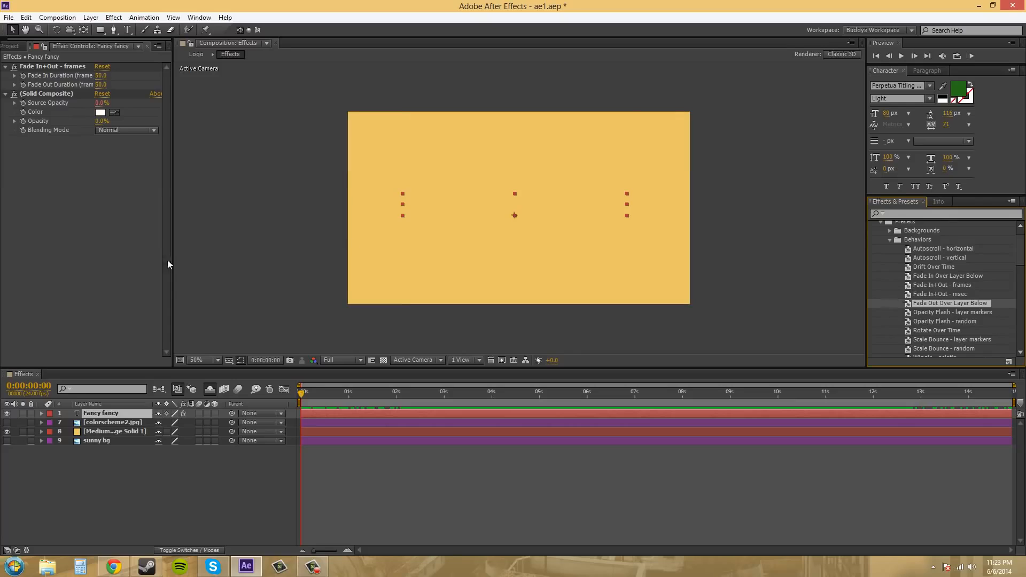
pyautogui.scroll(-2, 950, 314)
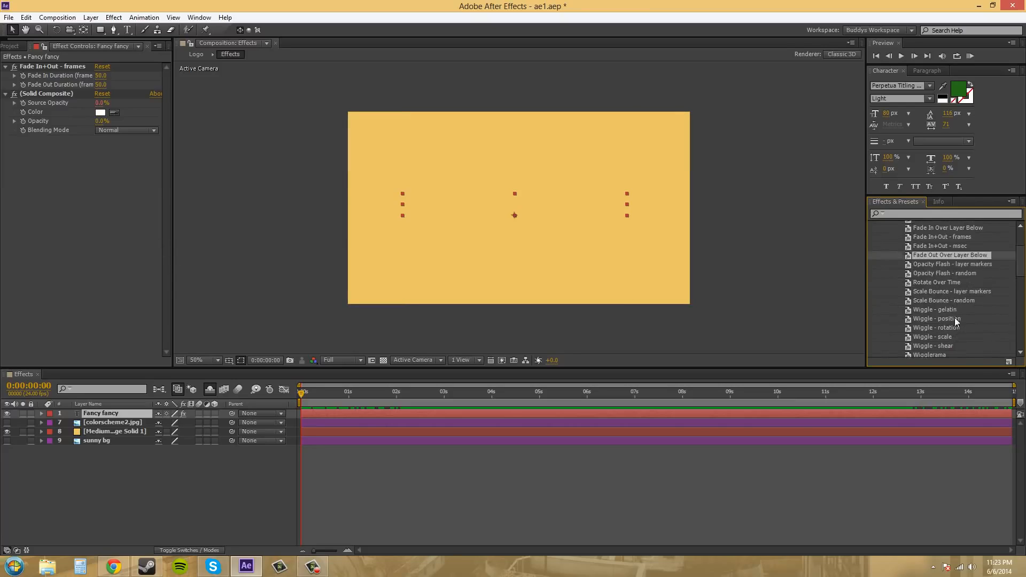
pyautogui.scroll(-2, 954, 317)
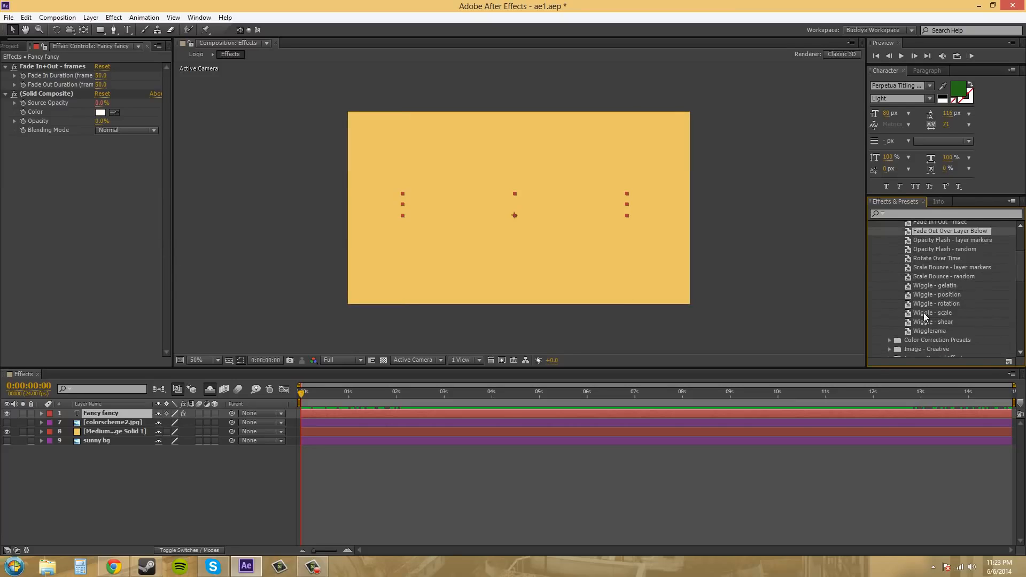
pyautogui.click(926, 314)
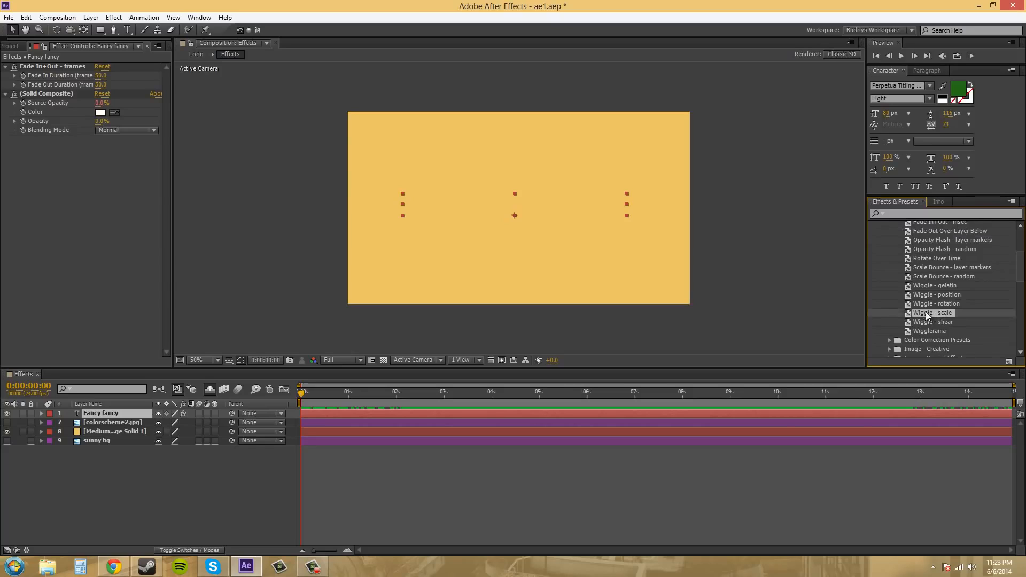
pyautogui.moveTo(926, 312); pyautogui.dragTo(73, 188)
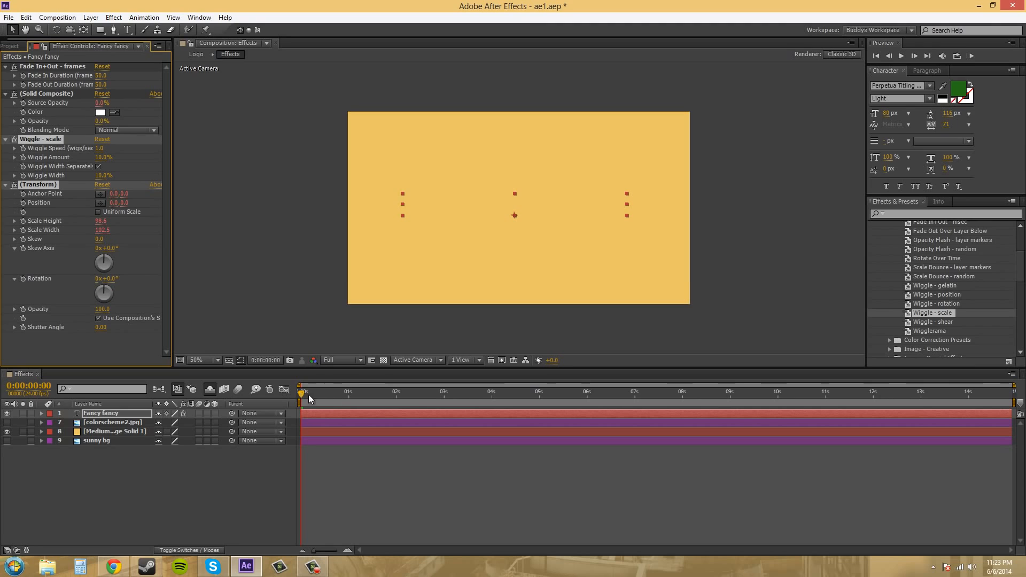
pyautogui.moveTo(302, 394); pyautogui.dragTo(913, 402)
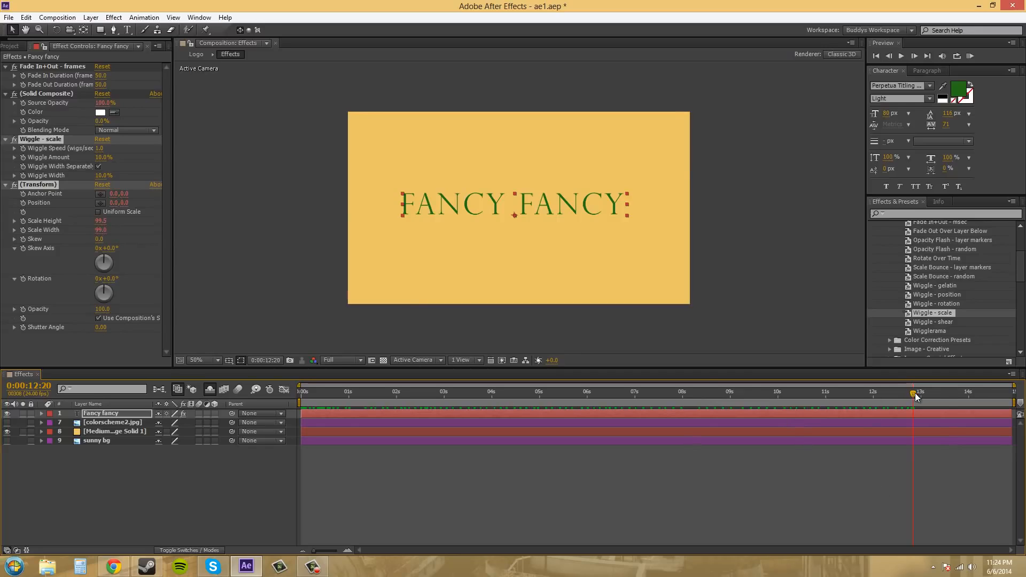
pyautogui.moveTo(915, 393); pyautogui.dragTo(529, 393)
# Enable Uniform Scale in the Transform effect and scrub the timeline around 4 to 6 seconds to preview the scaling.
pyautogui.click(101, 211)
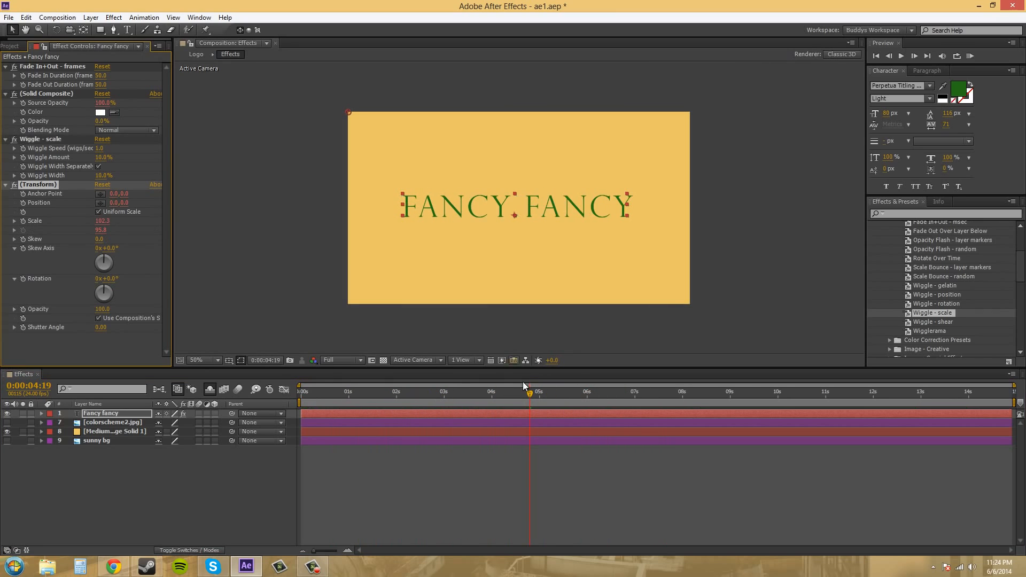
pyautogui.click(587, 393)
pyautogui.moveTo(605, 398); pyautogui.dragTo(482, 374)
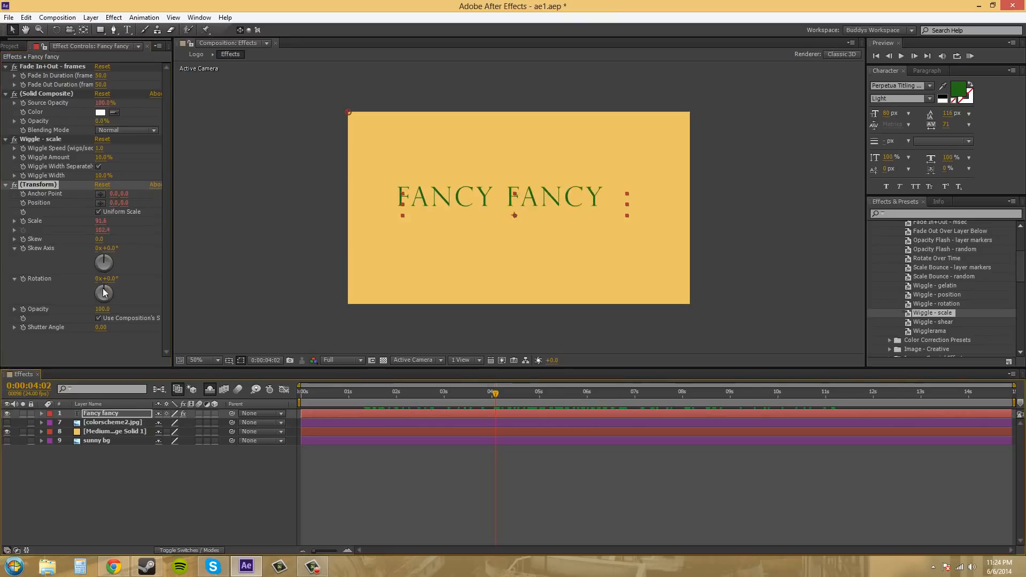
# Set the Transform effect's Skew Axis to 62° and play back the text animation.
pyautogui.moveTo(105, 261); pyautogui.dragTo(110, 258)
pyautogui.moveTo(501, 396); pyautogui.dragTo(425, 394)
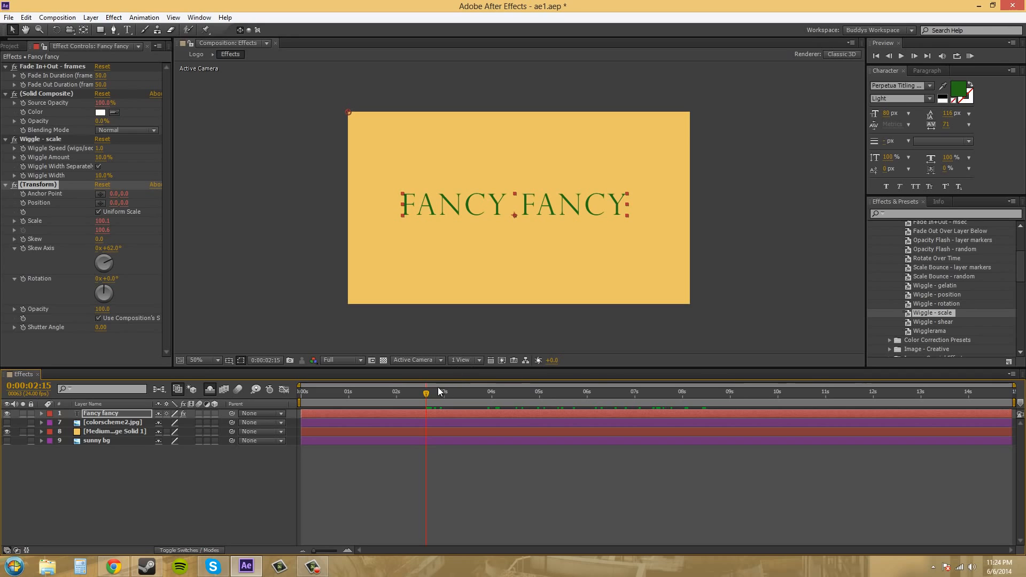
pyautogui.moveTo(426, 394); pyautogui.dragTo(371, 374)
pyautogui.press('space')
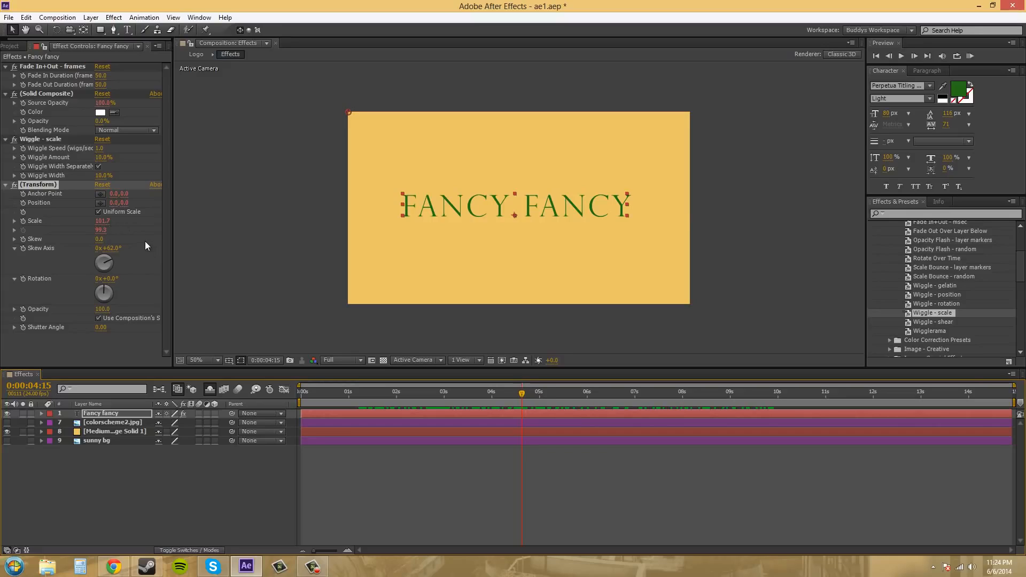
pyautogui.click(62, 341)
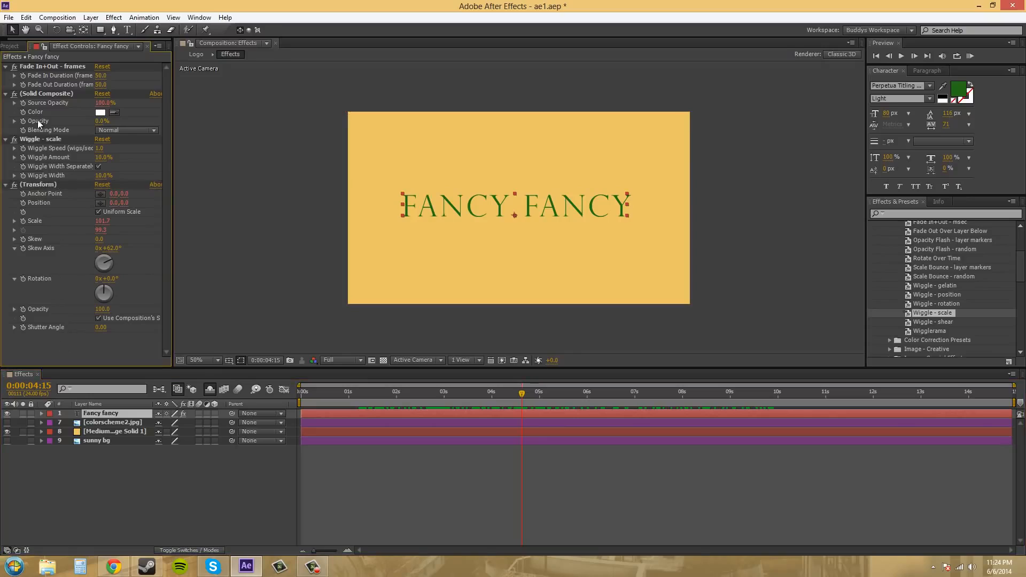
# Delete all the effects from the Fancy fancy layer, including the fade, Solid Composite, Wiggle - scale and Transform effects.
pyautogui.click(33, 185)
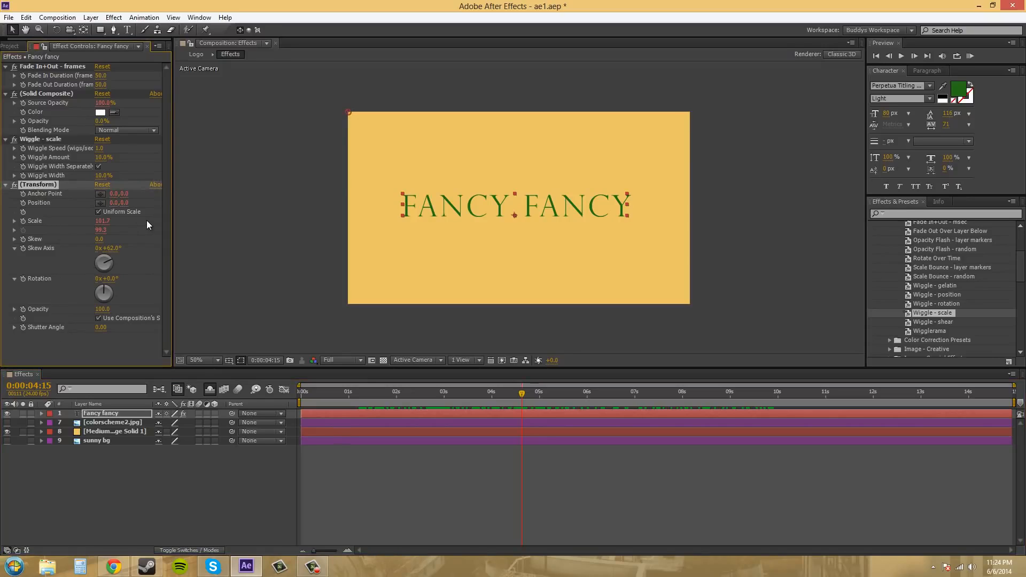
pyautogui.hotkey('ctrl', 'a')
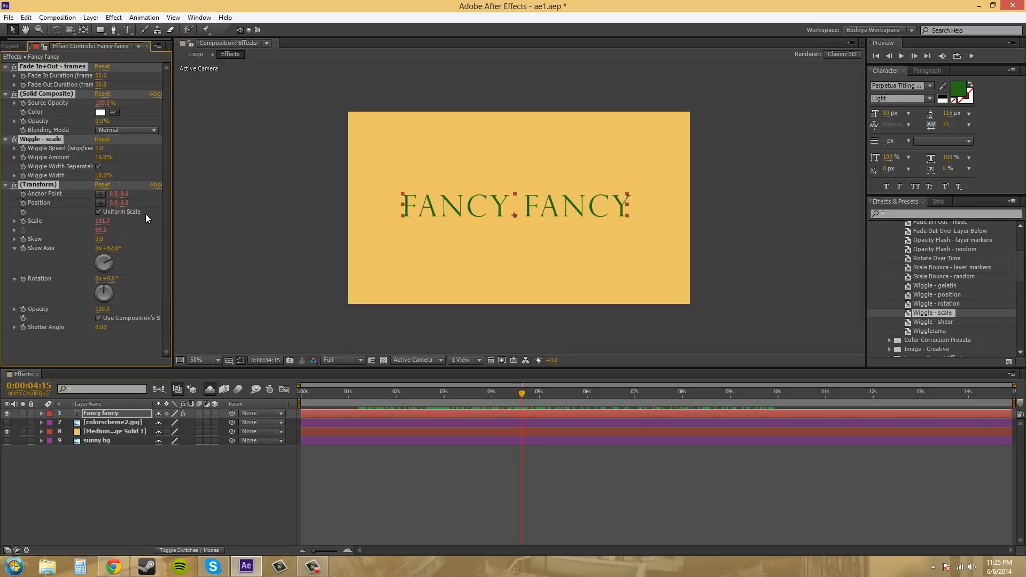
pyautogui.press('Delete')
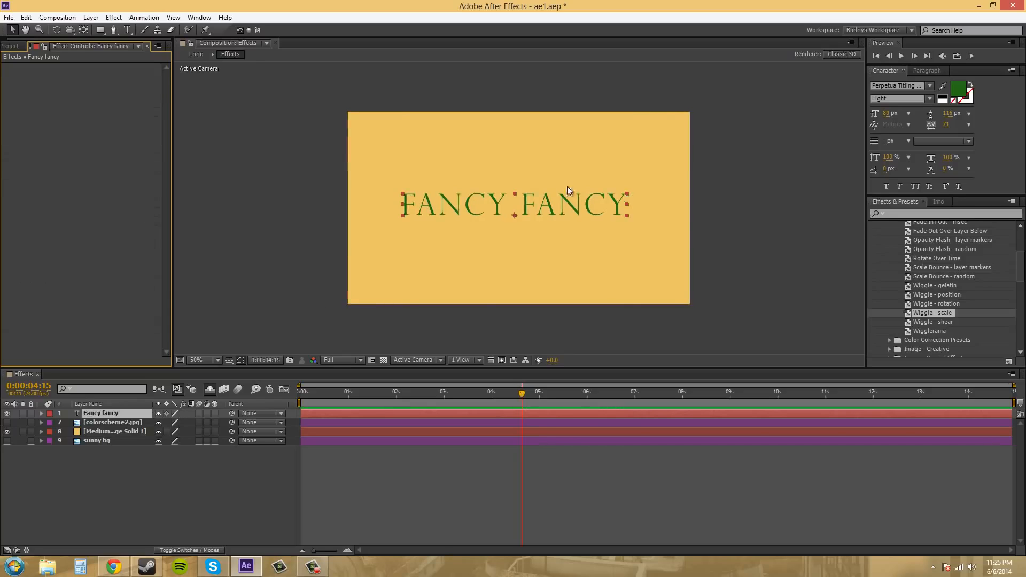
# Apply the Scale Bounce - layer markers behavior preset to the Fancy fancy text layer.
pyautogui.click(933, 275)
pyautogui.scroll(1, 948, 264)
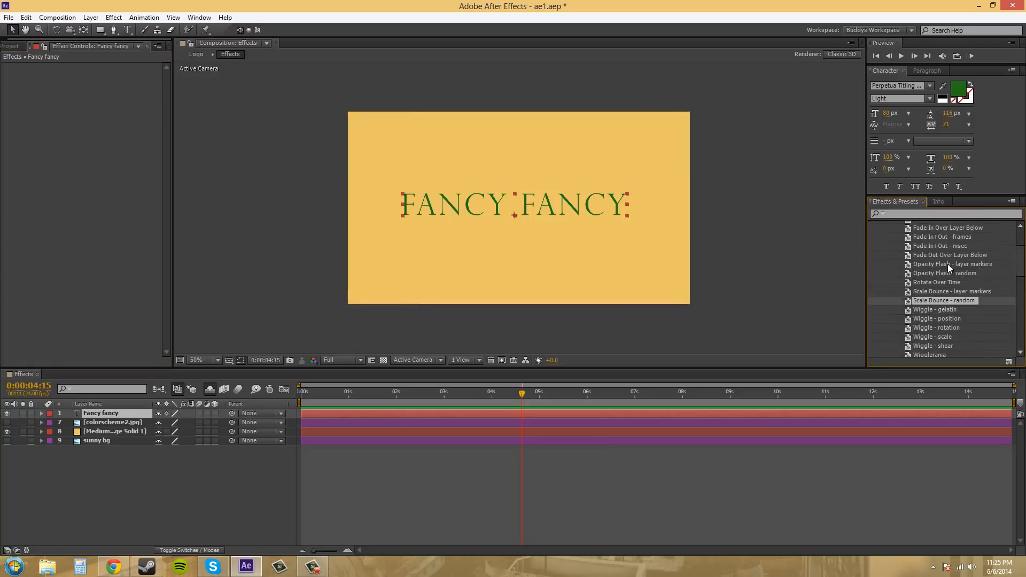
pyautogui.click(948, 291)
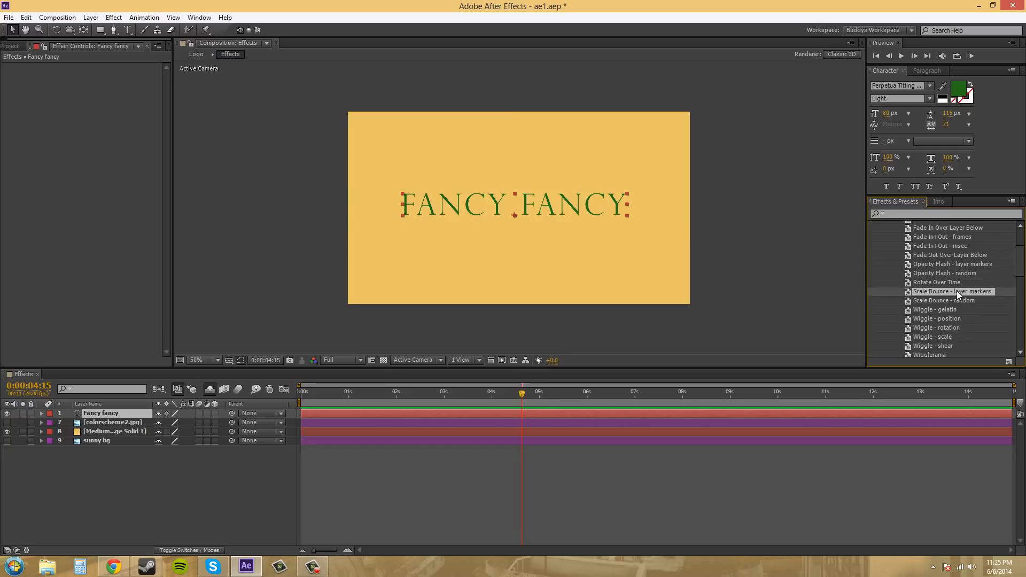
pyautogui.moveTo(956, 290); pyautogui.dragTo(535, 205)
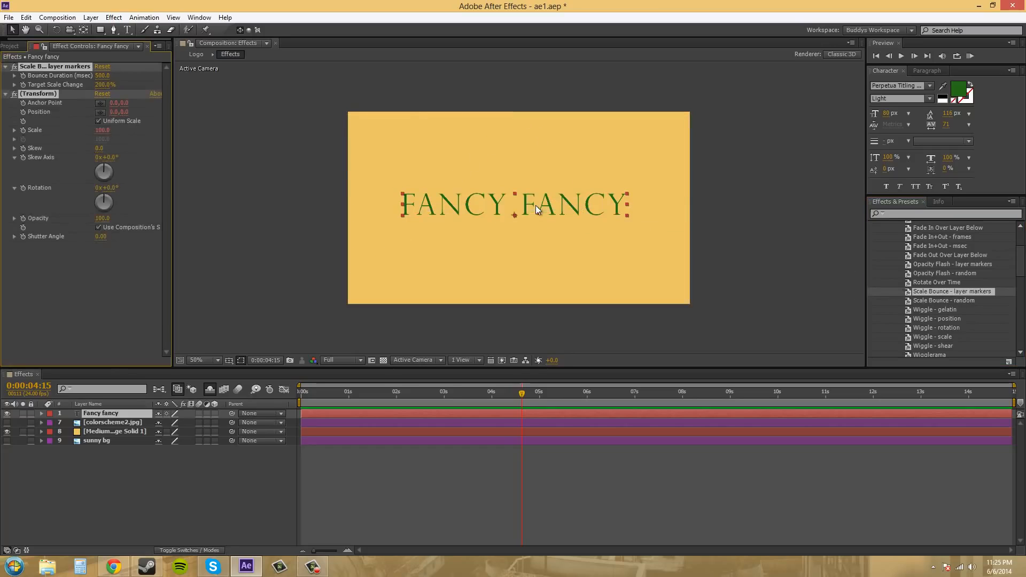
# Add a layer marker to the Fancy fancy layer at 0:00:01:08.
pyautogui.moveTo(519, 397); pyautogui.dragTo(300, 379)
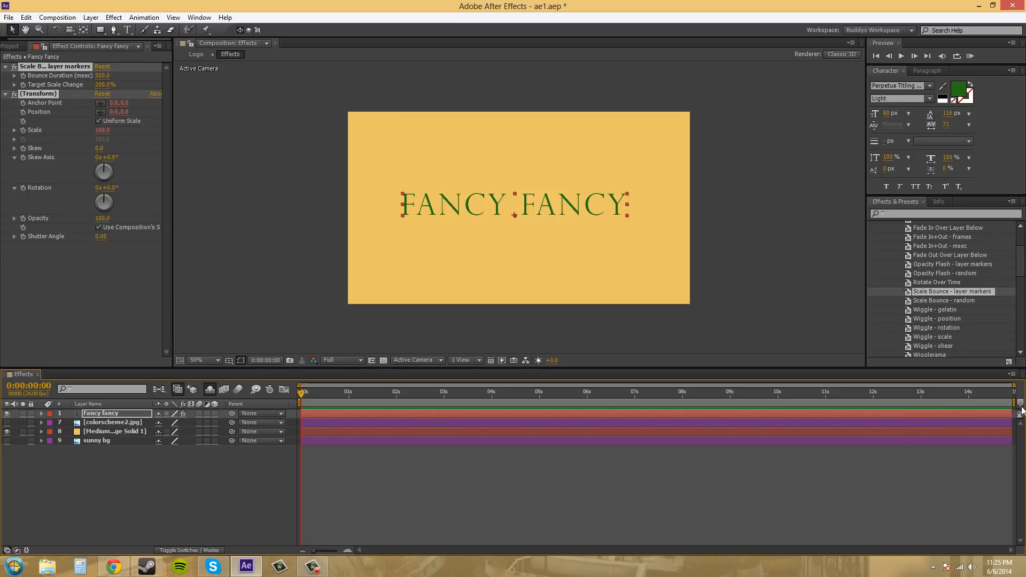
pyautogui.rightClick(333, 415)
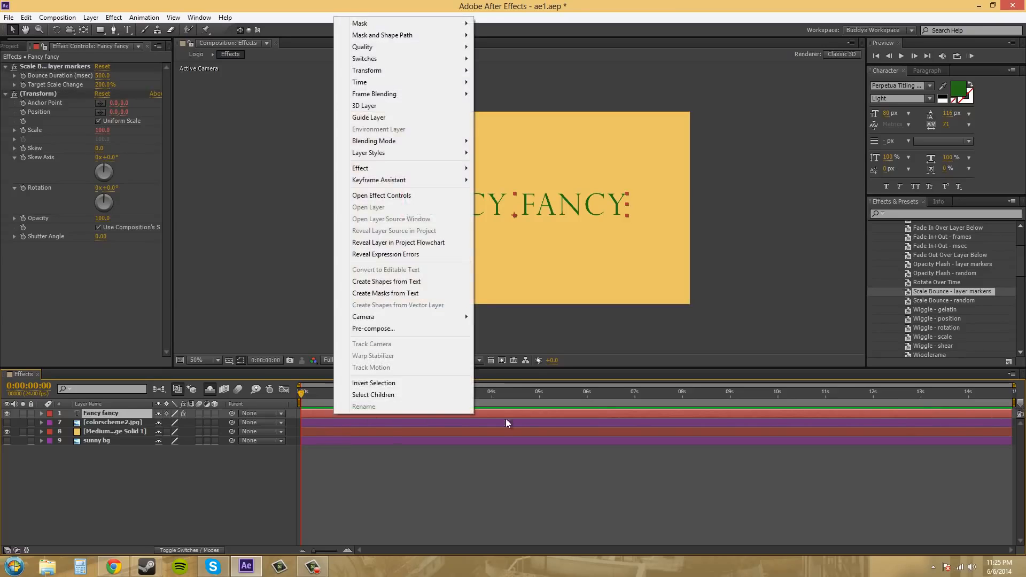
pyautogui.press('Escape')
pyautogui.click(364, 392)
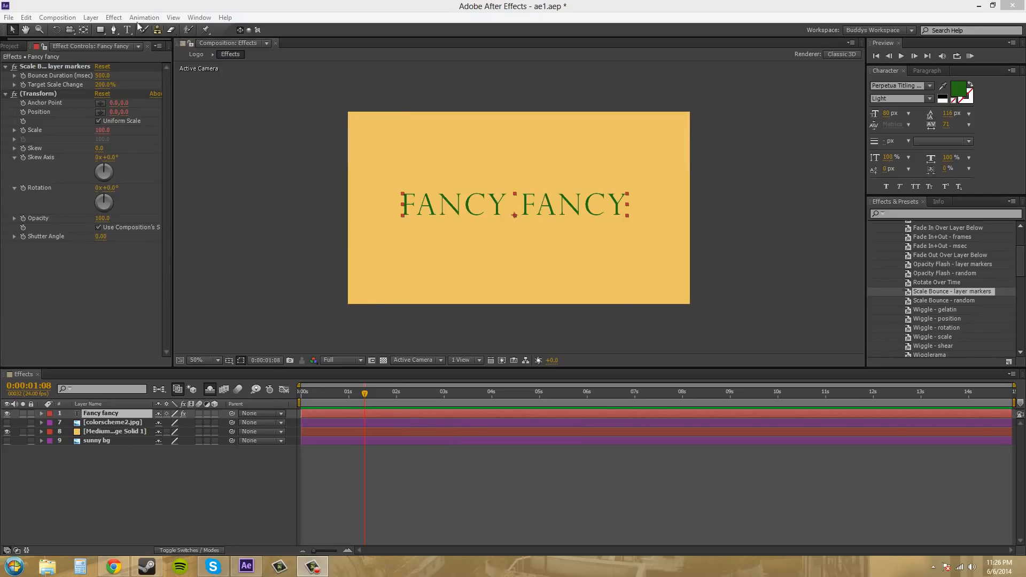
pyautogui.click(91, 18)
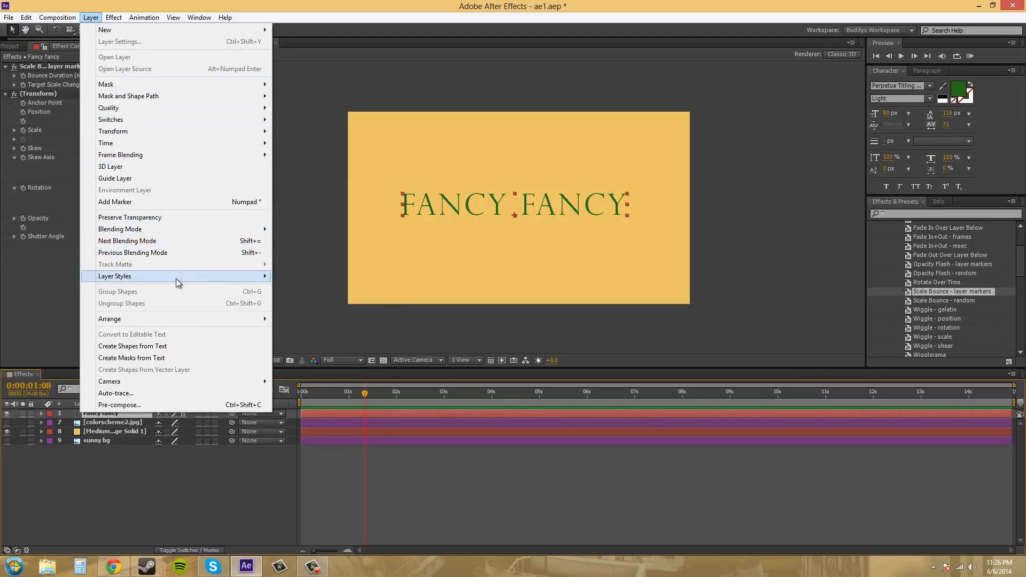
pyautogui.moveTo(175, 276)
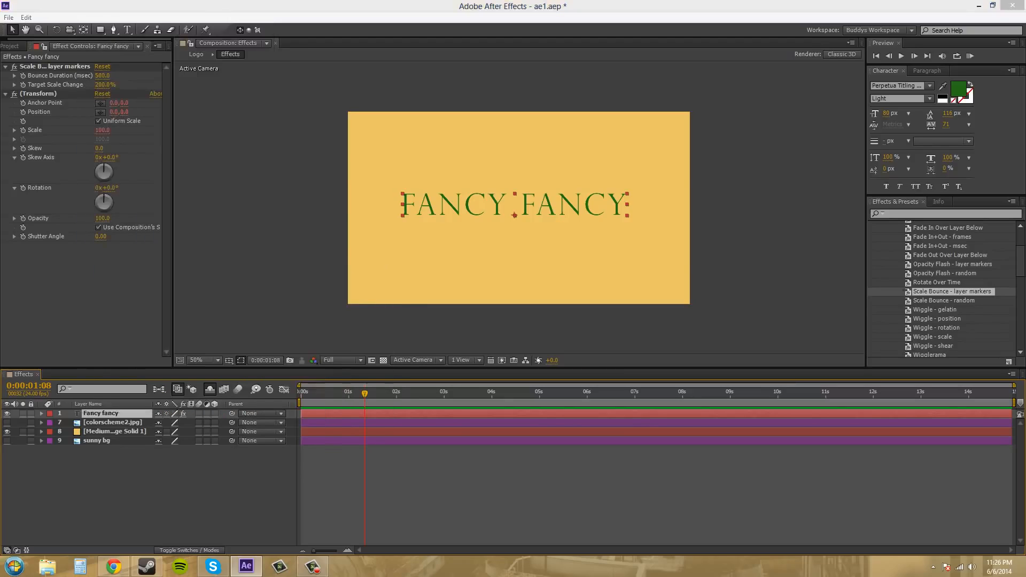
pyautogui.click(94, 18)
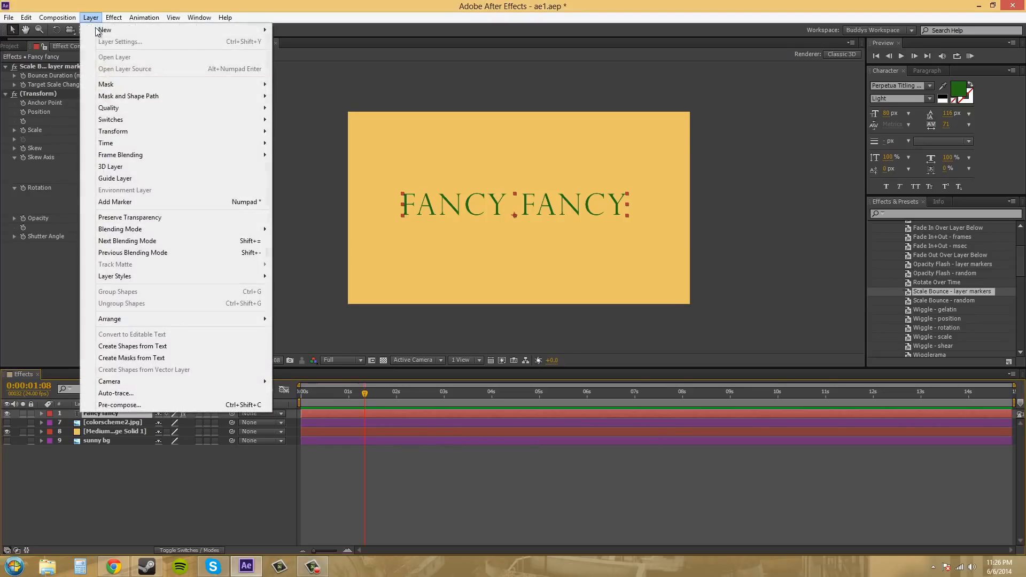
pyautogui.click(152, 199)
# Add a second layer marker to the Fancy fancy layer at 0:00:05:00 and remove the stray composition marker there.
pyautogui.moveTo(368, 392); pyautogui.dragTo(540, 403)
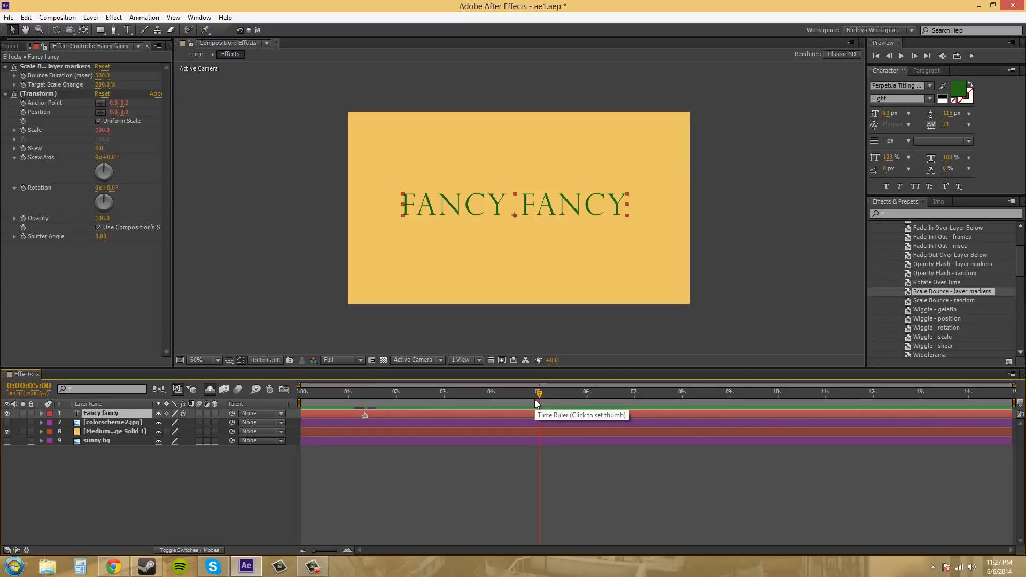
pyautogui.hotkey('shift', '8')
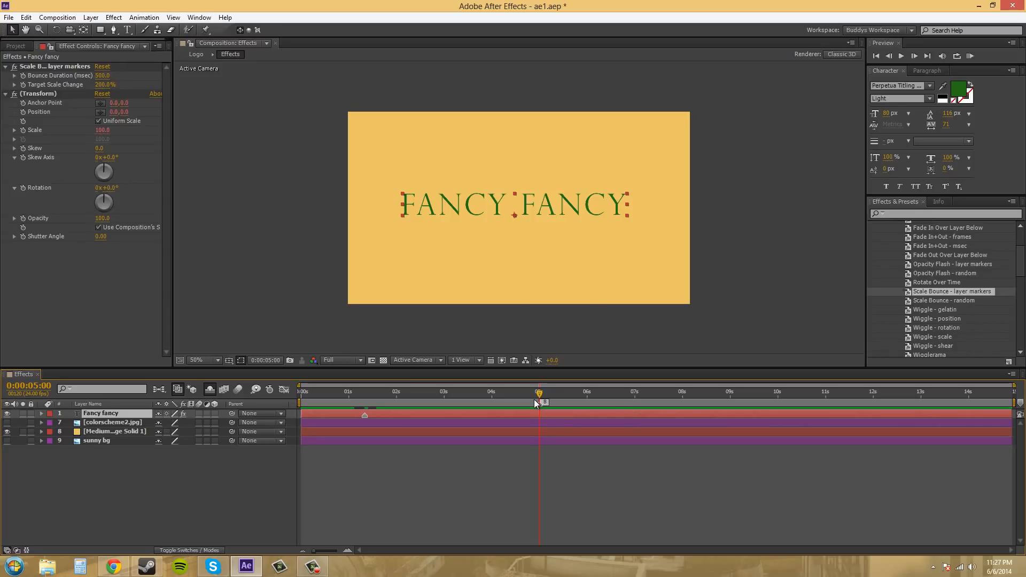
pyautogui.press('KP_Multiply')
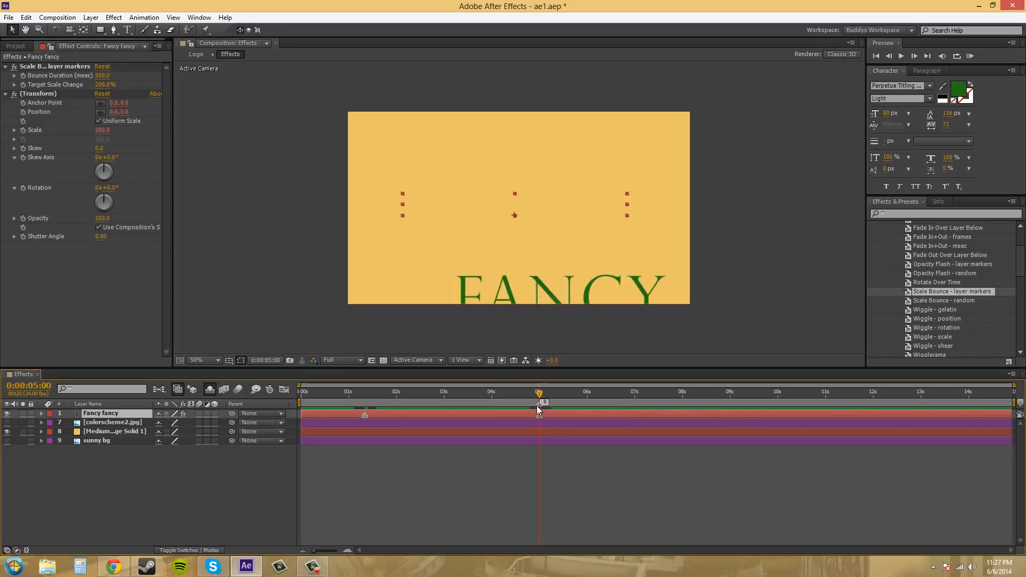
pyautogui.moveTo(545, 404); pyautogui.dragTo(1020, 402)
# Scrub the timeline across both layer markers to preview the scale bounces.
pyautogui.moveTo(539, 396); pyautogui.dragTo(792, 448)
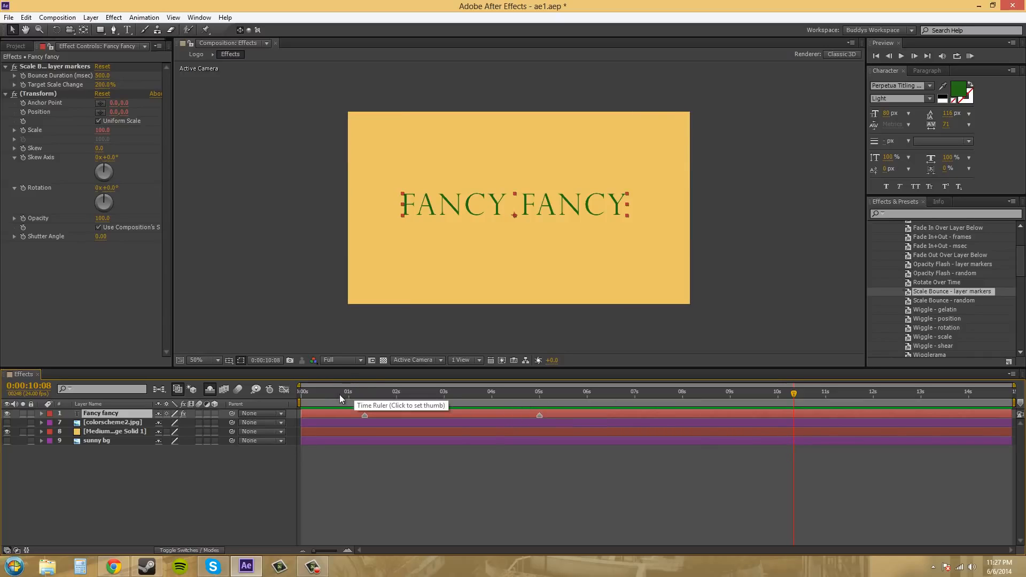
pyautogui.moveTo(348, 393); pyautogui.dragTo(416, 406)
pyautogui.moveTo(502, 413); pyautogui.dragTo(560, 413)
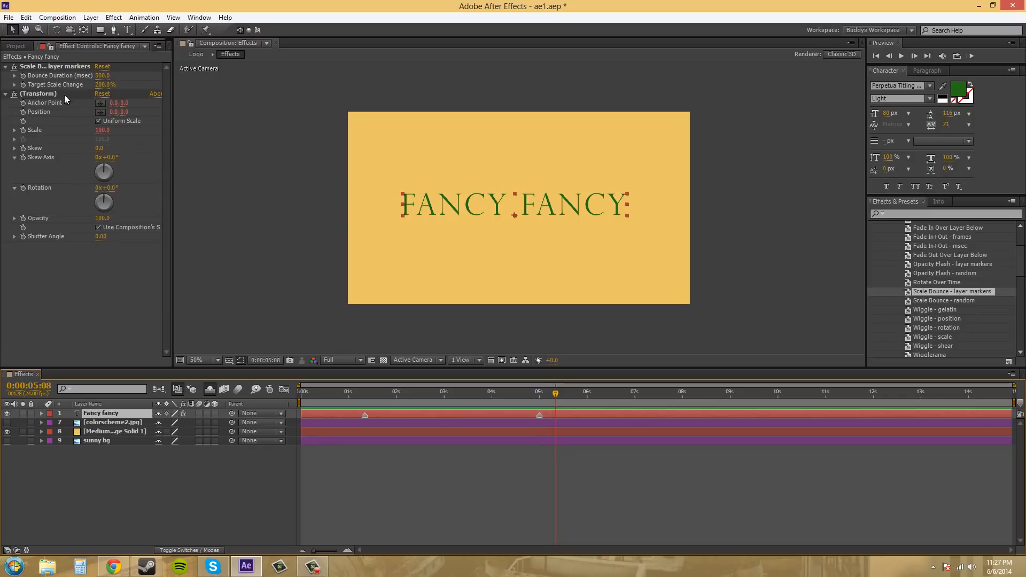
# Delete the Scale Bounce and Transform effects from the Fancy fancy layer.
pyautogui.click(86, 333)
pyautogui.hotkey('ctrl', 'a')
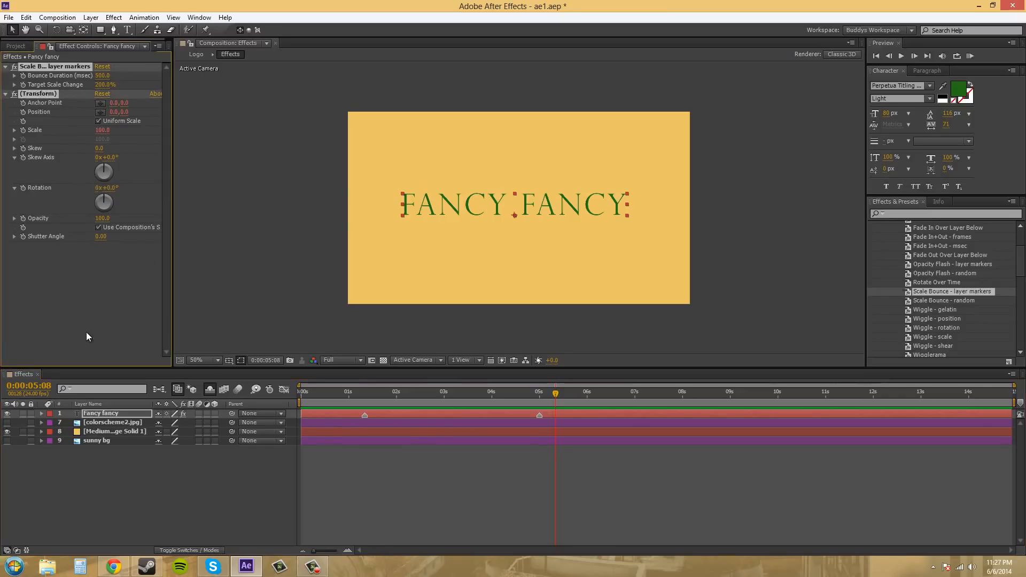
pyautogui.press('Delete')
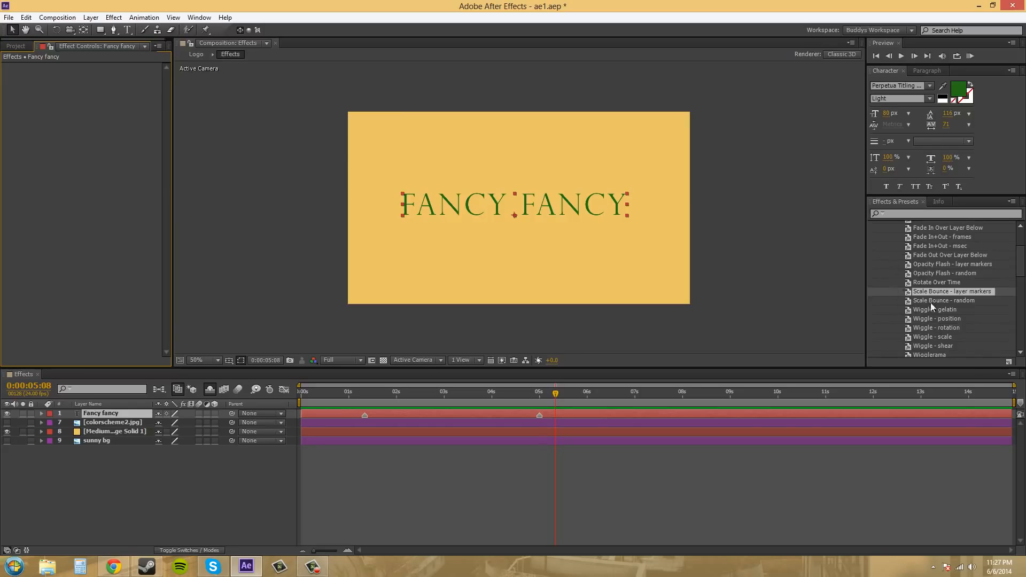
# Select the Wigglerama behavior preset for the Fancy fancy layer.
pyautogui.scroll(-1, 941, 328)
pyautogui.click(940, 332)
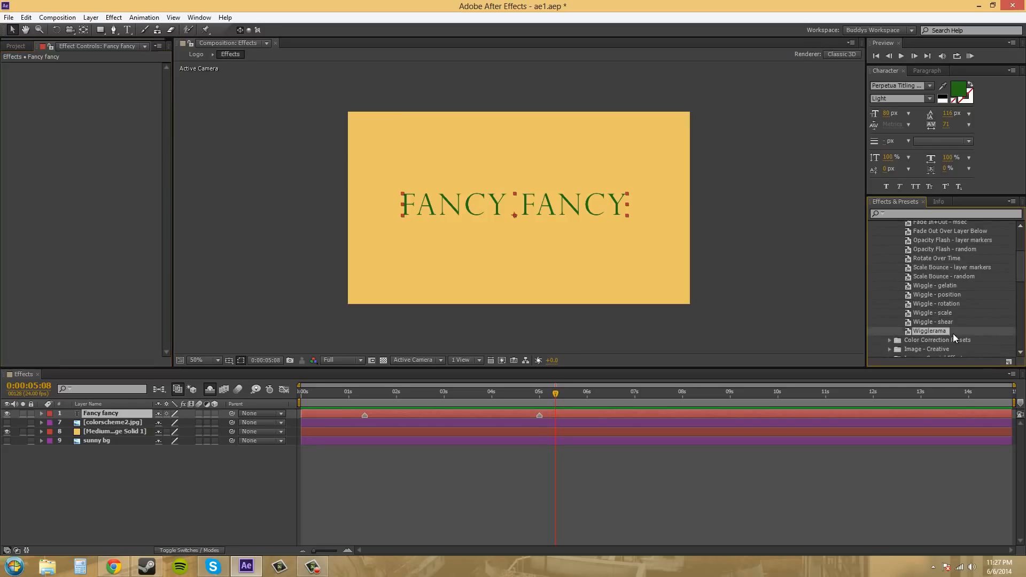